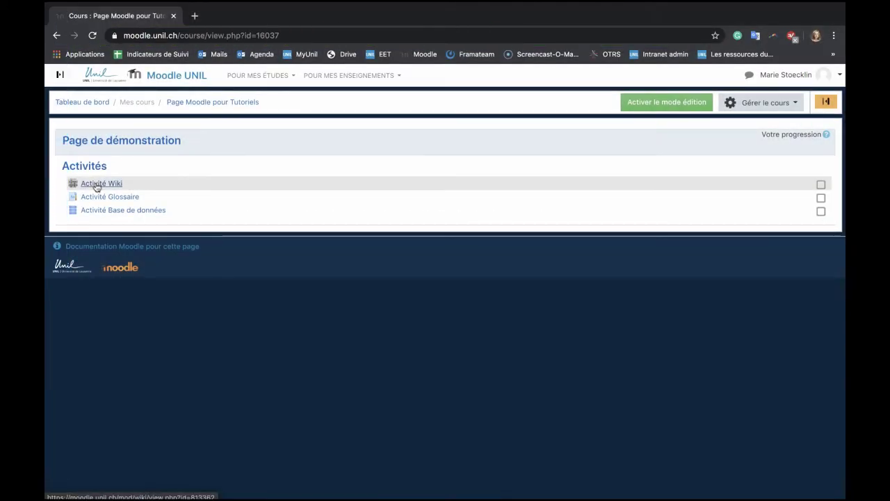
Open the Activité Wiki from the Activités section of the demonstration course page
left_click(97, 185)
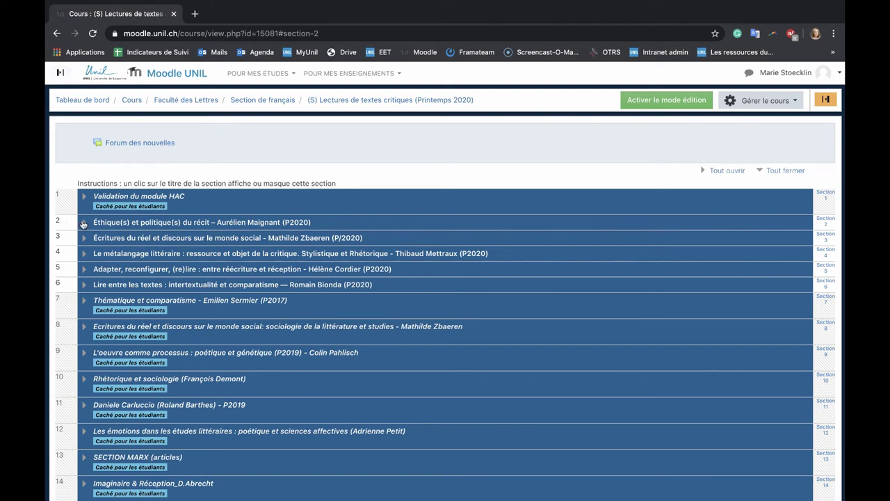
Open the Document collaboratif wiki in the "Éthique(s) et politique(s) du récit" section and review its table of contents and Débats critiques text
left_click(83, 224)
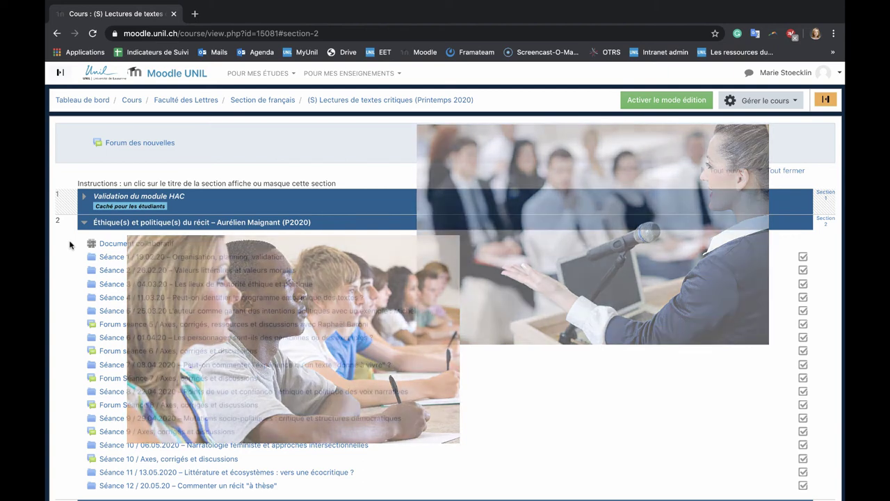
left_click(99, 244)
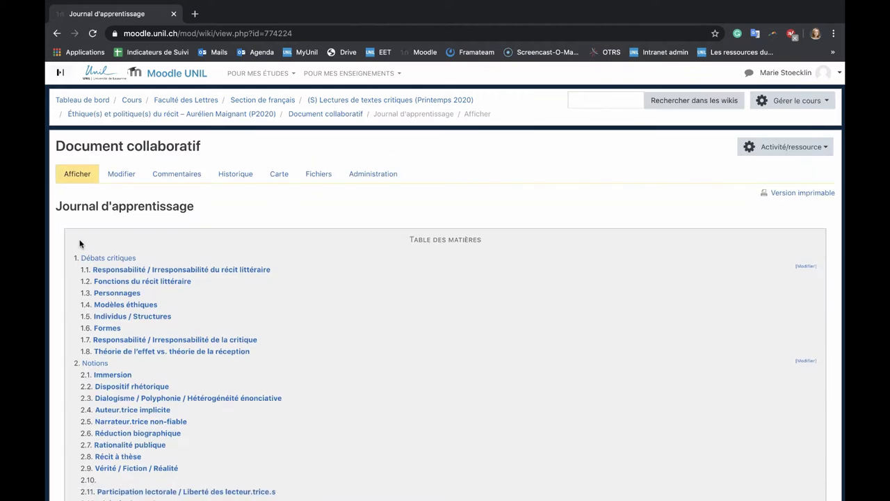
scroll(63, 243, "down", 5)
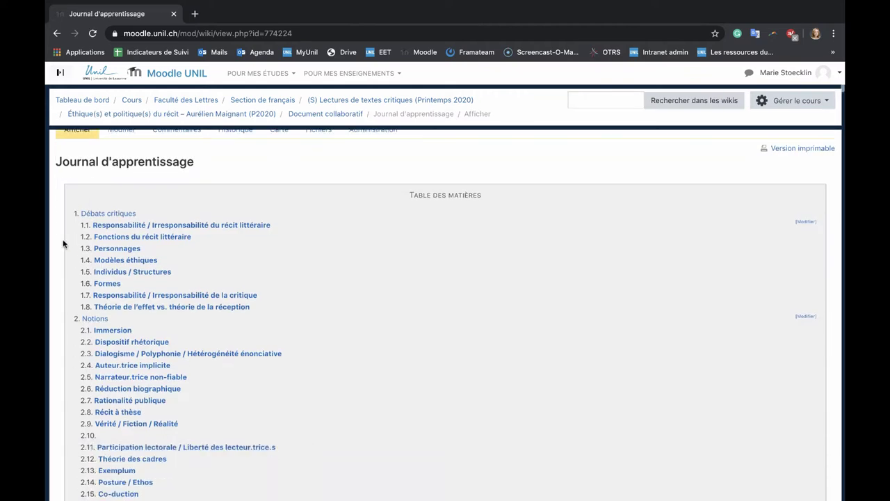
scroll(63, 243, "down", 10)
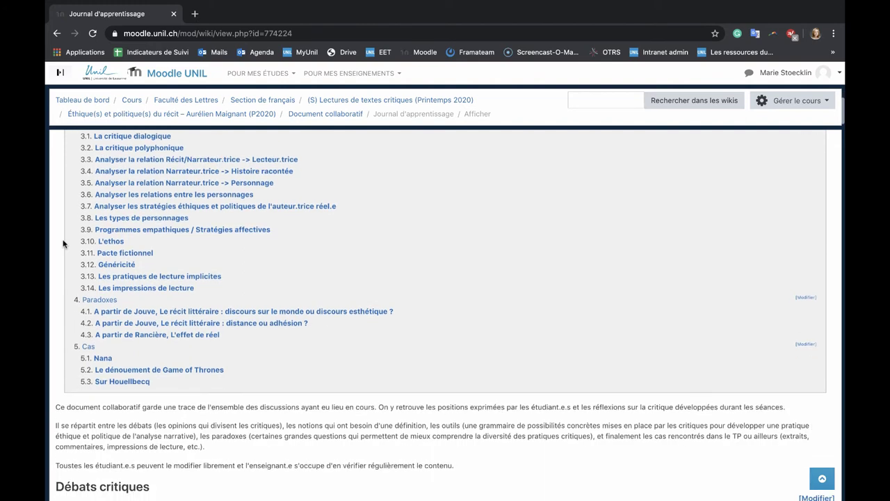
scroll(63, 243, "down", 1)
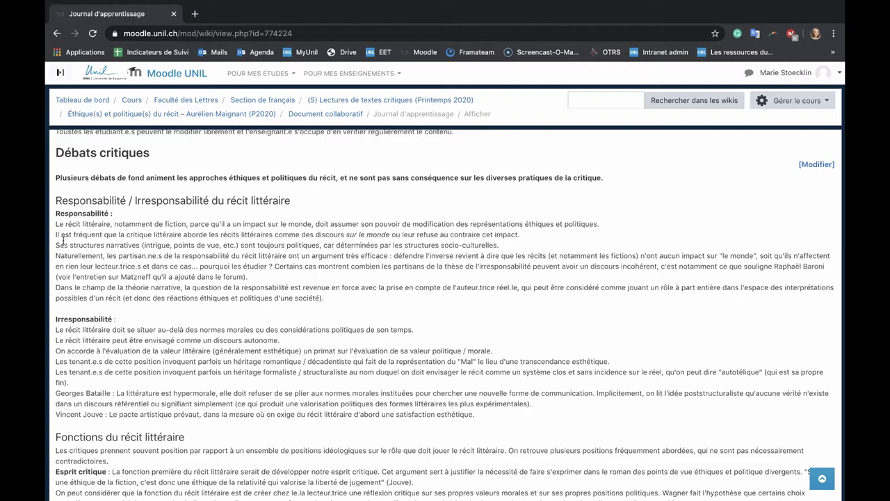
scroll(63, 242, "up", 5)
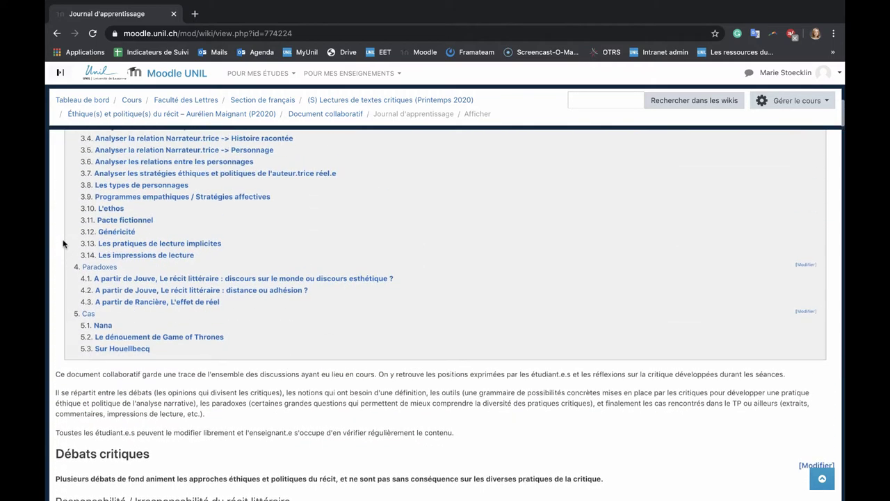
scroll(63, 241, "up", 10)
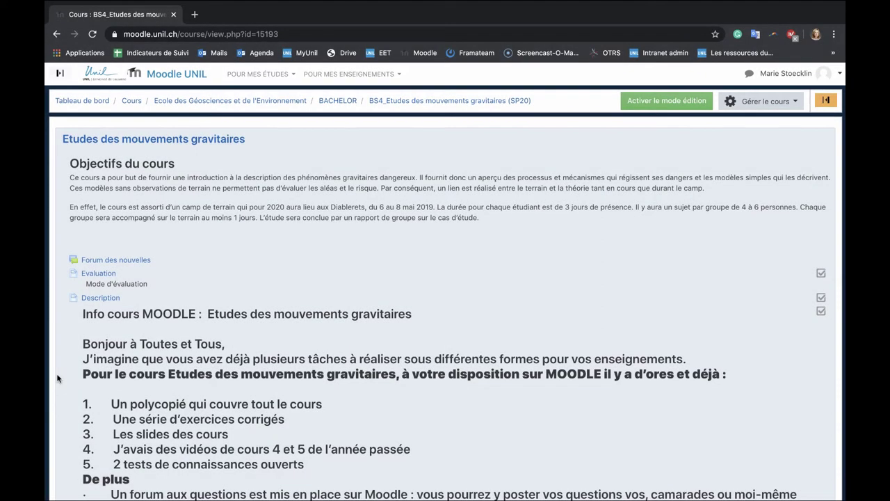
Open the "Wiki cérer par les étudiants" under Documents 2020 and review its table of contents and the "Rappel de la notion de risque" chapter
scroll(57, 377, "down", 10)
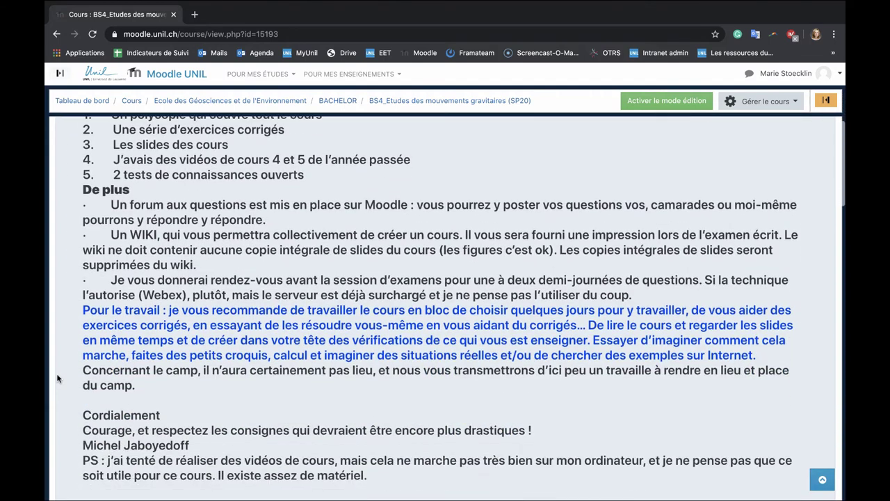
scroll(57, 377, "down", 10)
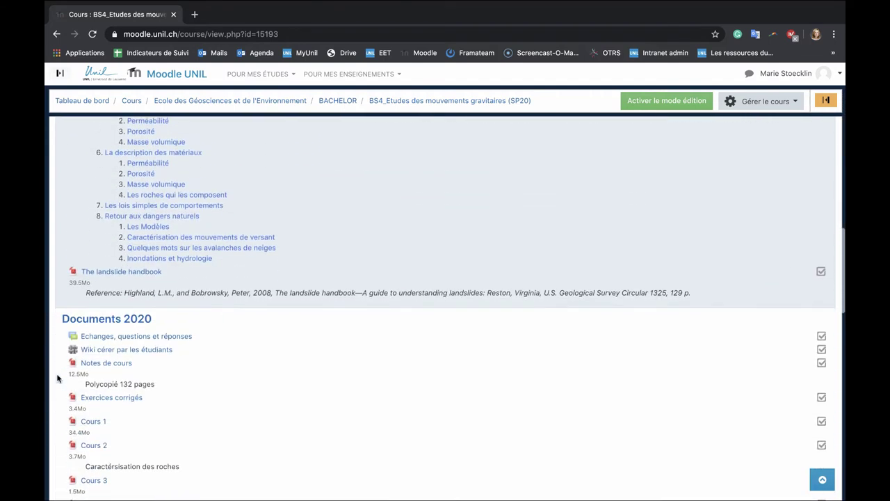
left_click(105, 306)
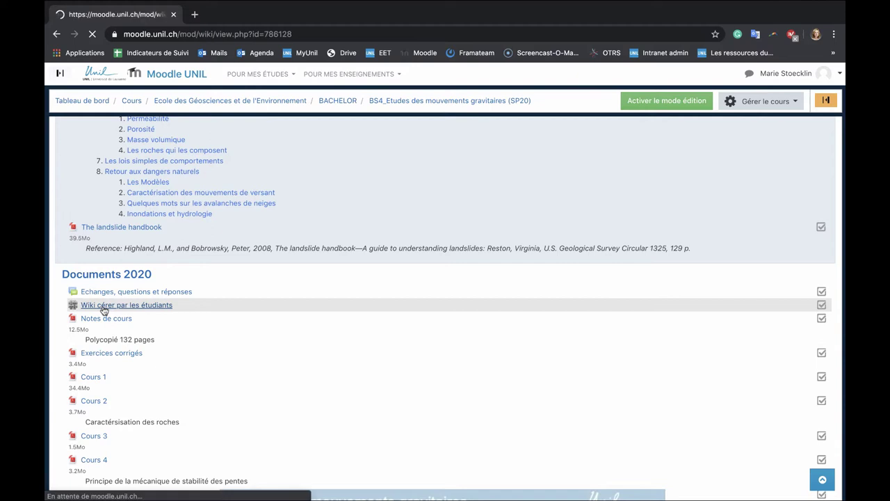
scroll(46, 299, "down", 5)
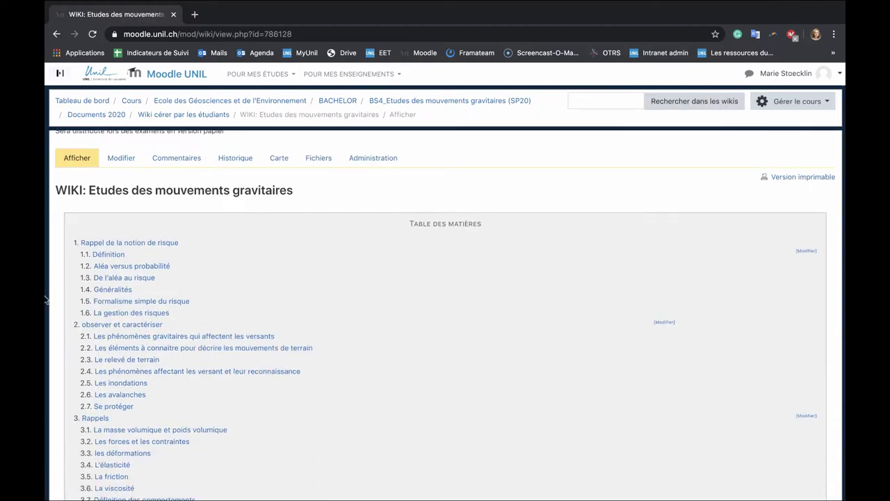
scroll(46, 299, "down", 12)
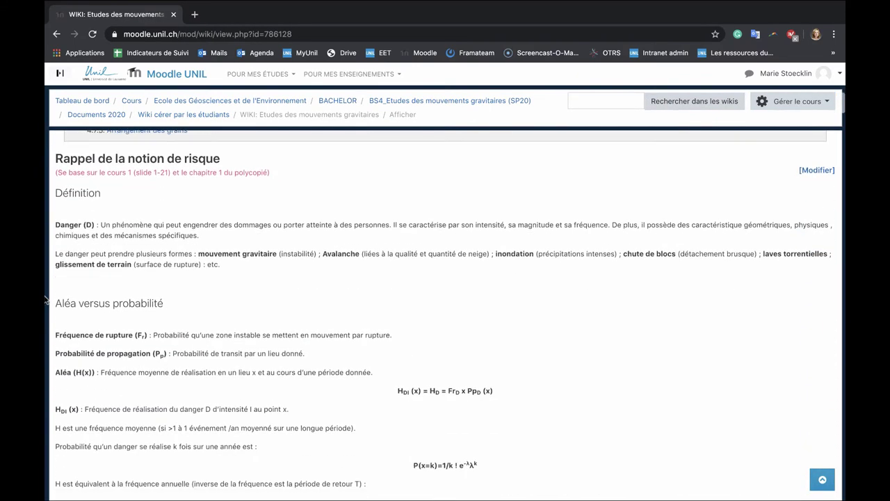
scroll(46, 300, "up", 5)
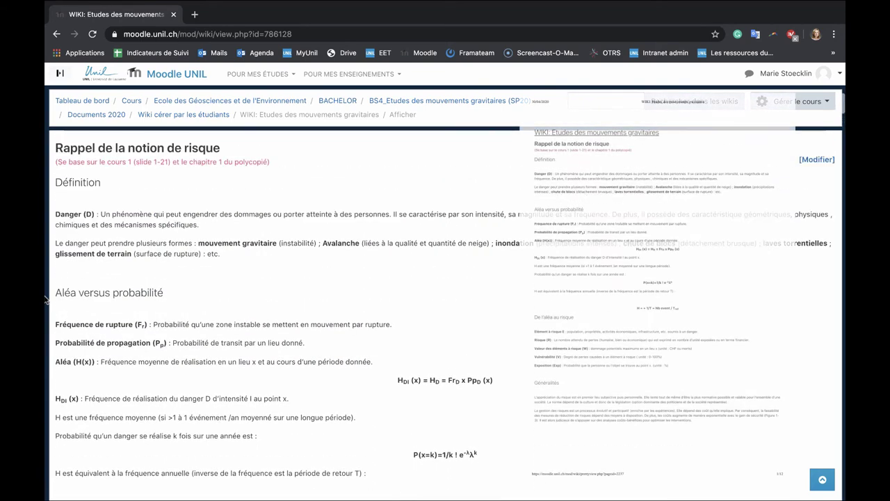
scroll(46, 299, "up", 20)
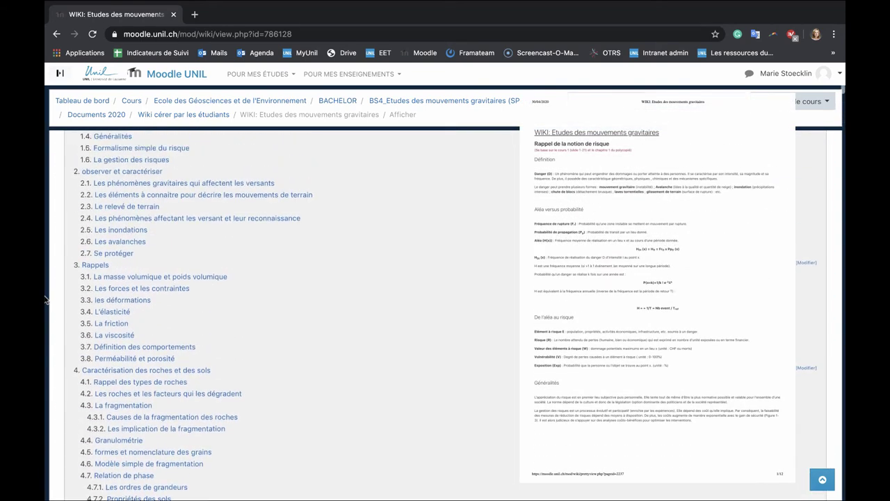
scroll(46, 299, "up", 1)
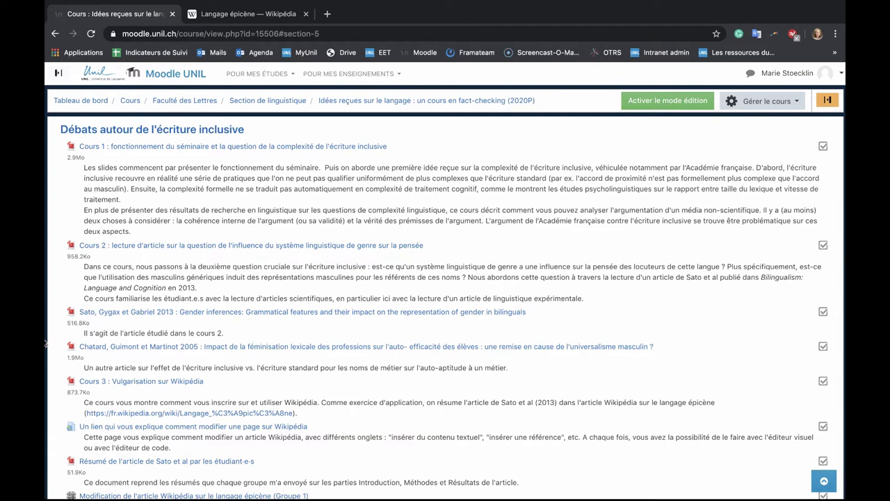
View the Groupe 1 wiki "Modification de l'article Wikipédia sur le langage épicène" and switch to the Wikipedia article "Langage épicène"
scroll(46, 344, "down", 6)
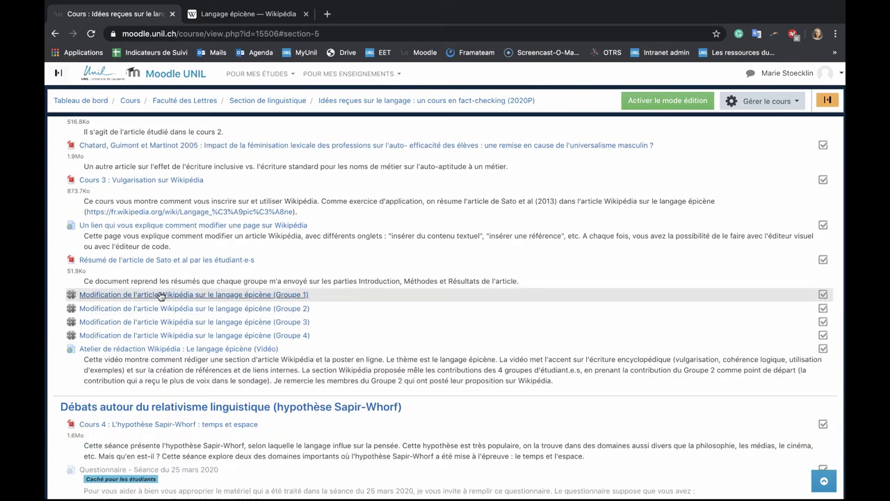
left_click(160, 296)
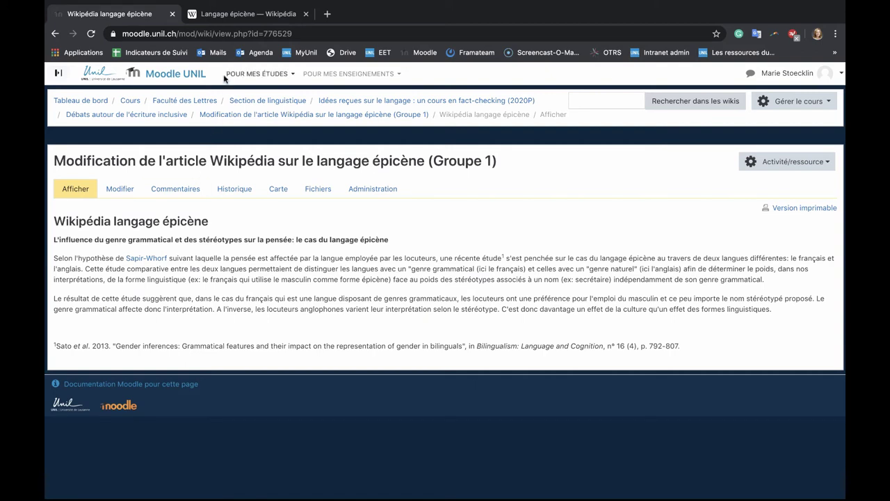
left_click(233, 16)
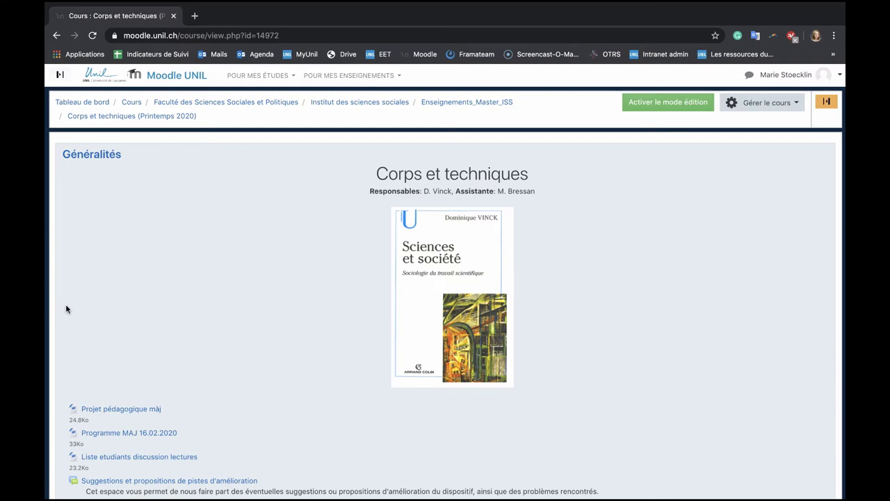
Open the "Etat d'avancement 2" wiki in the "Rendus intermédiaires et rendu final" section of the Corps et techniques course
scroll(66, 309, "down", 4)
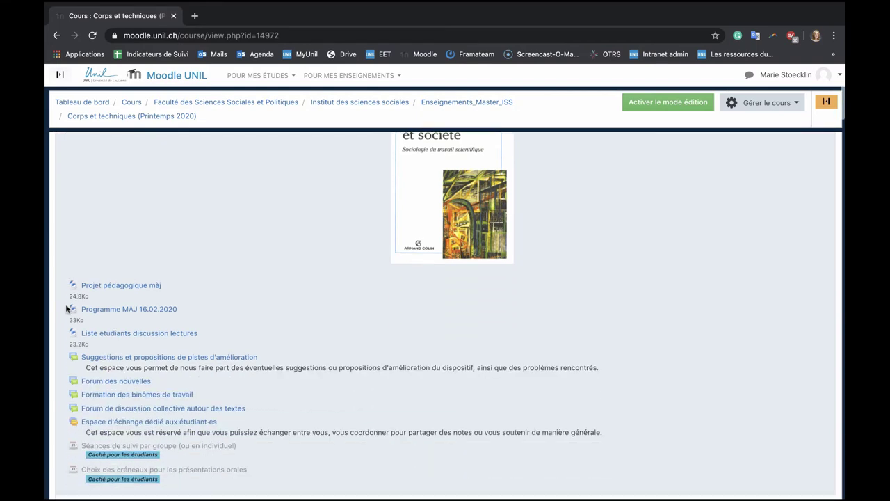
scroll(67, 309, "down", 10)
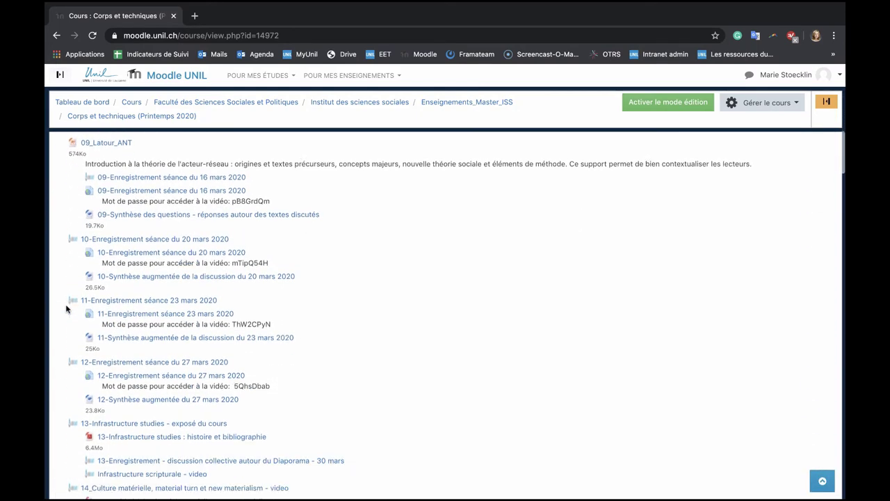
scroll(66, 309, "down", 9)
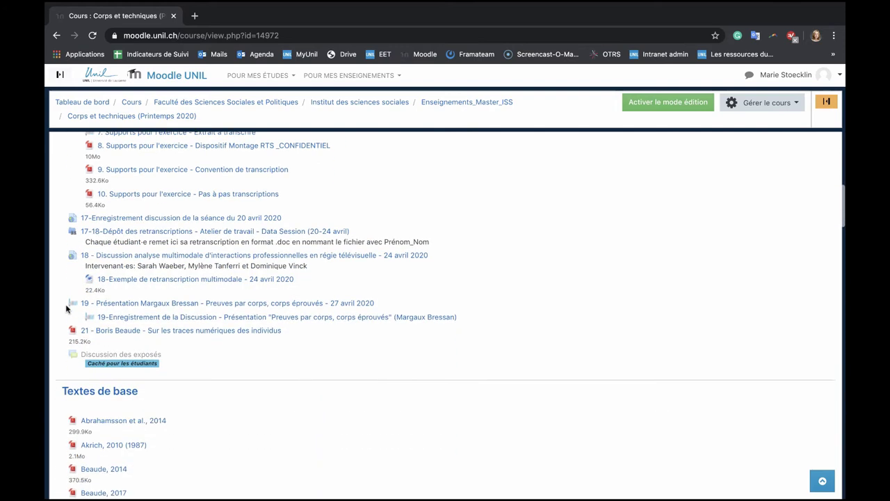
scroll(66, 309, "down", 8)
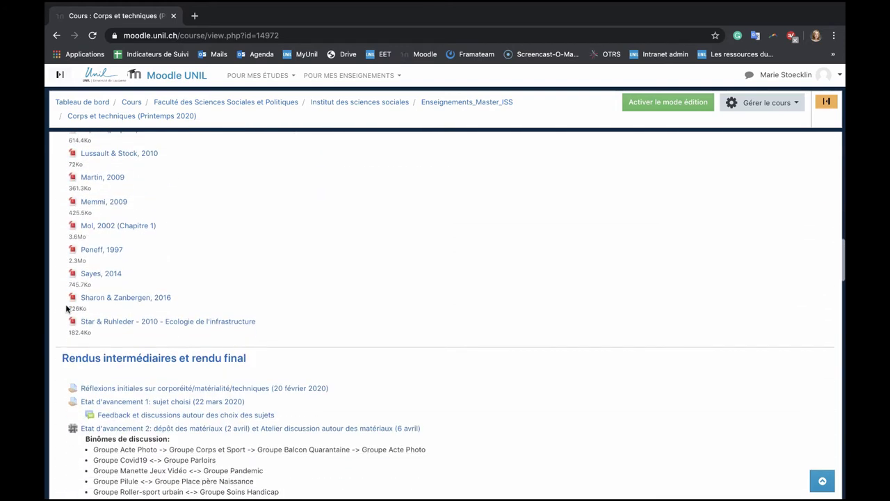
scroll(66, 309, "down", 1)
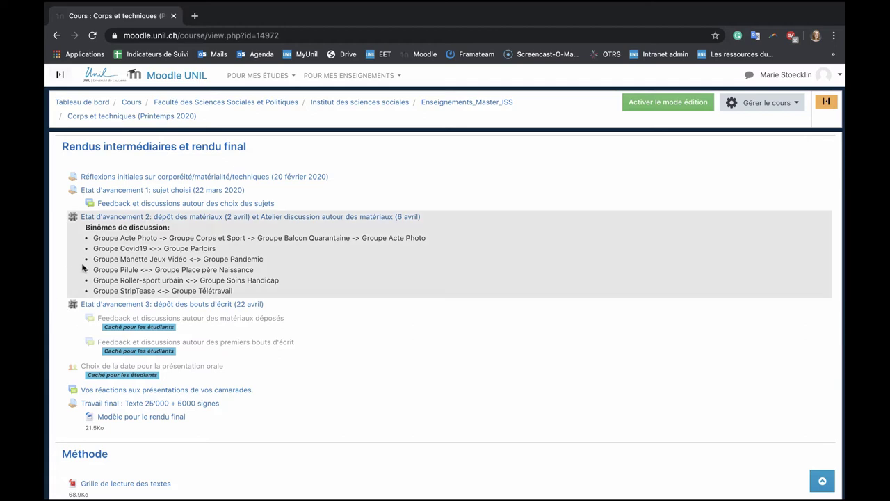
left_click(173, 220)
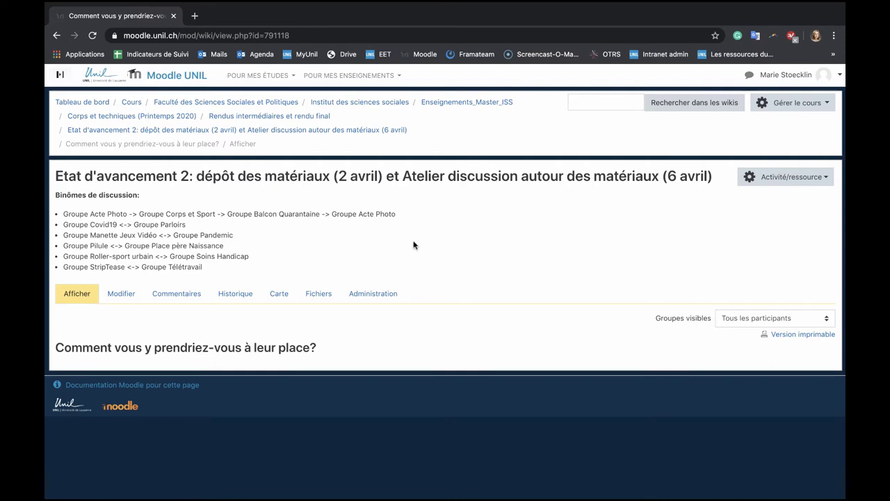
Show the wiki of Groupe Corps et Sport, then review its text and the list of discussion pairs
left_click(831, 321)
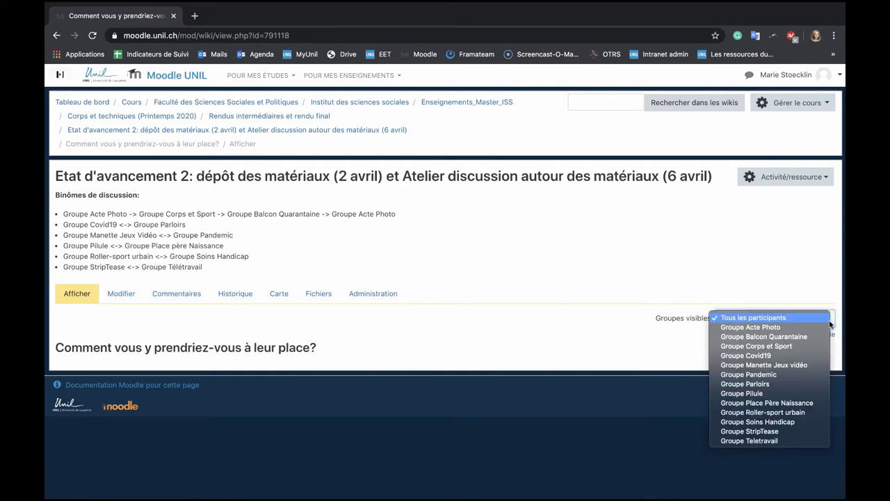
left_click(812, 346)
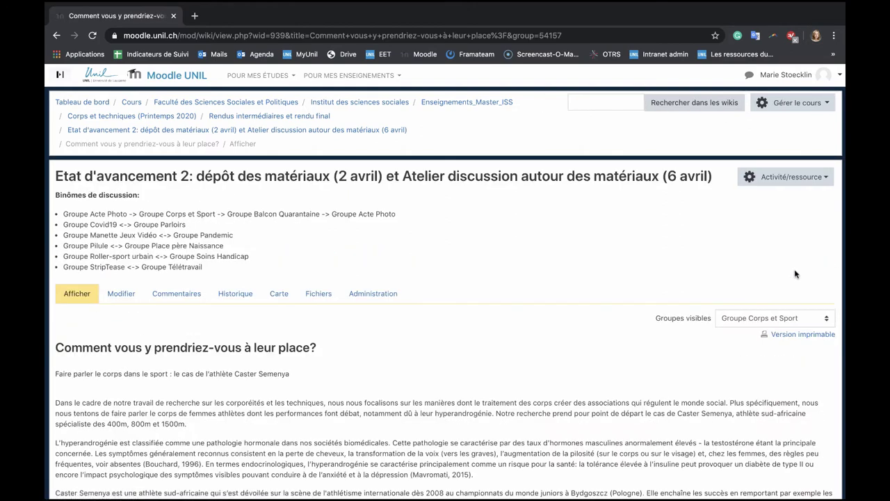
scroll(796, 274, "down", 5)
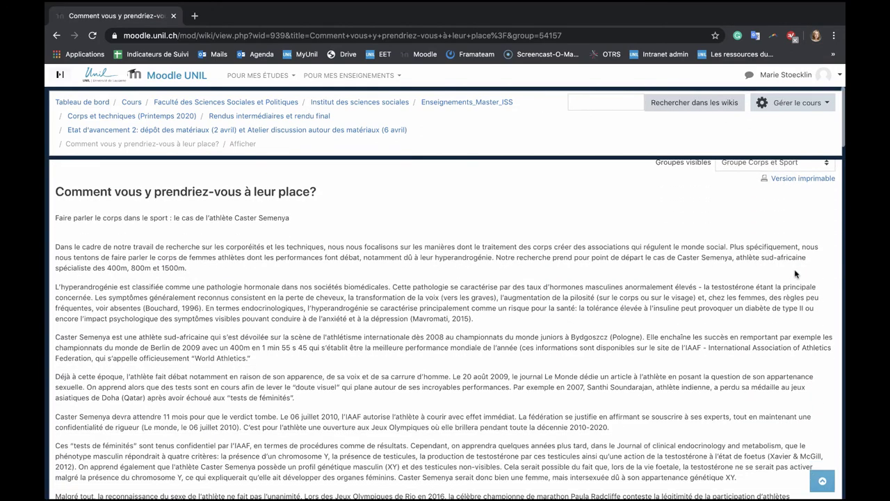
scroll(796, 274, "up", 5)
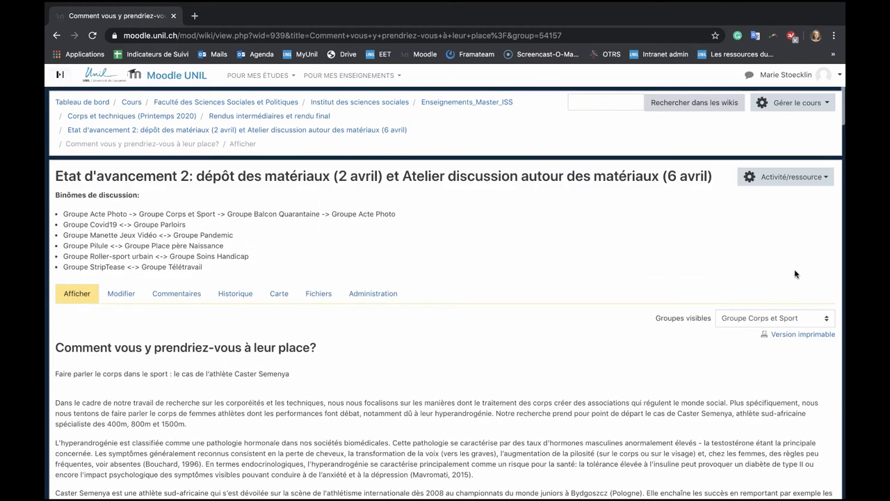
left_click_drag(49, 206, 242, 264)
left_click(248, 266)
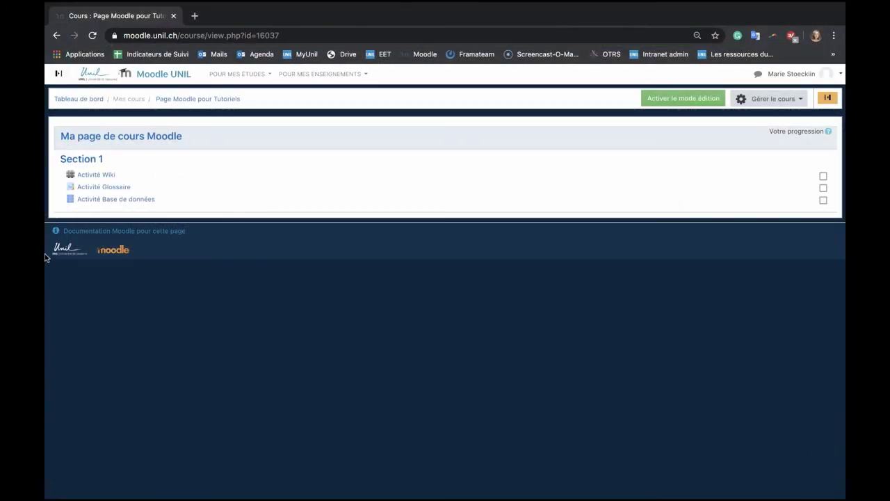
Open the Activité Glossaire in Section 1 and look through its entries Adaptation, Facilitation Sociale and Sociabilité
left_click(81, 187)
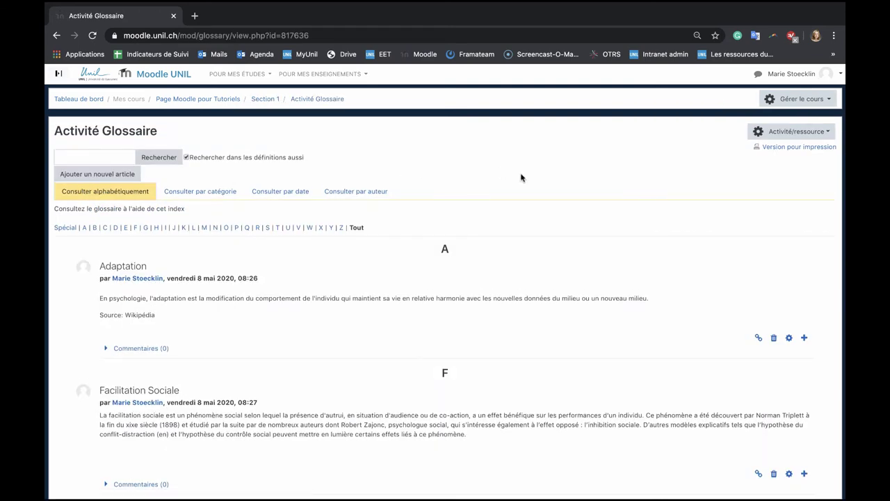
scroll(521, 177, "down", 3)
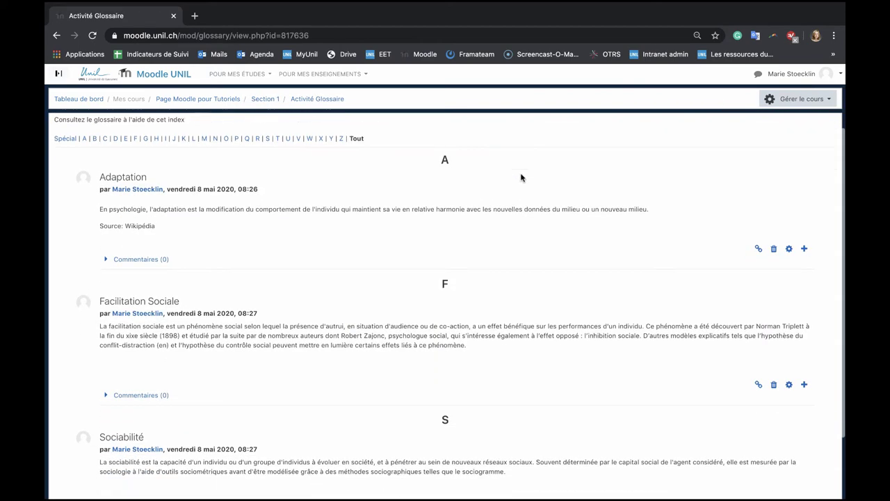
scroll(521, 178, "down", 1)
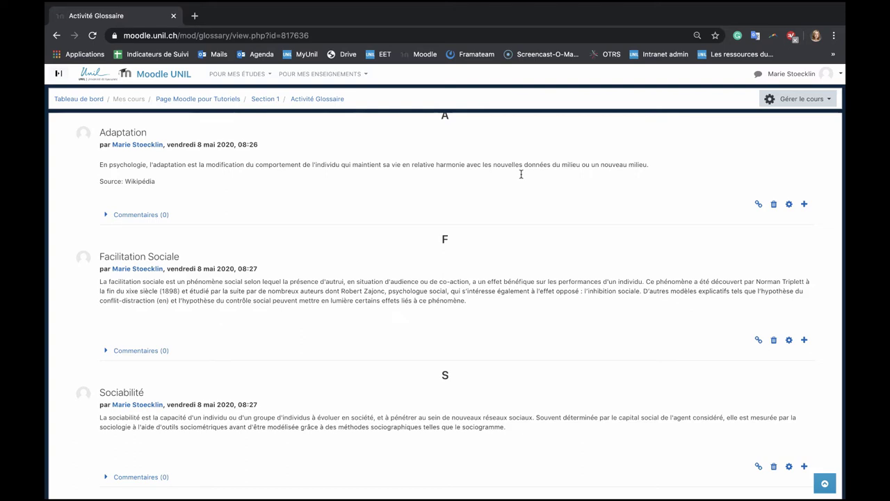
scroll(521, 174, "up", 4)
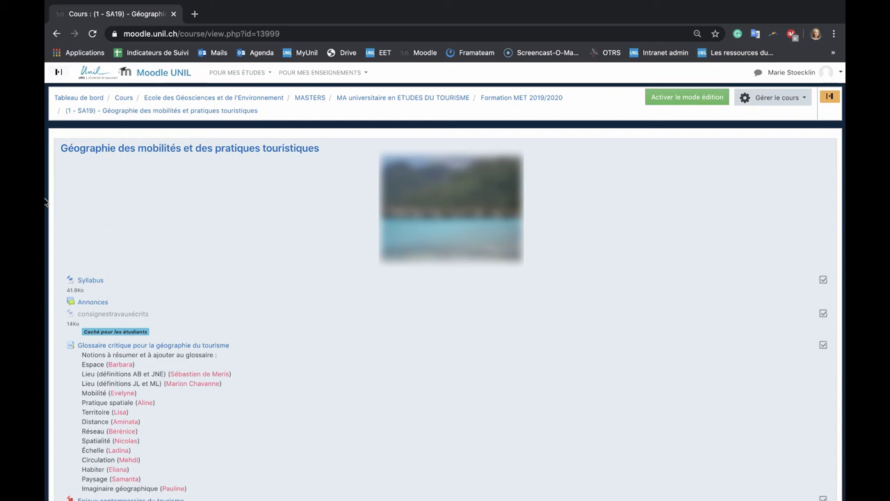
Open the "Glossaire critique pour la géographie du tourisme" from the "Géographie des mobilités et des pratiques touristiques" course page
left_click(98, 347)
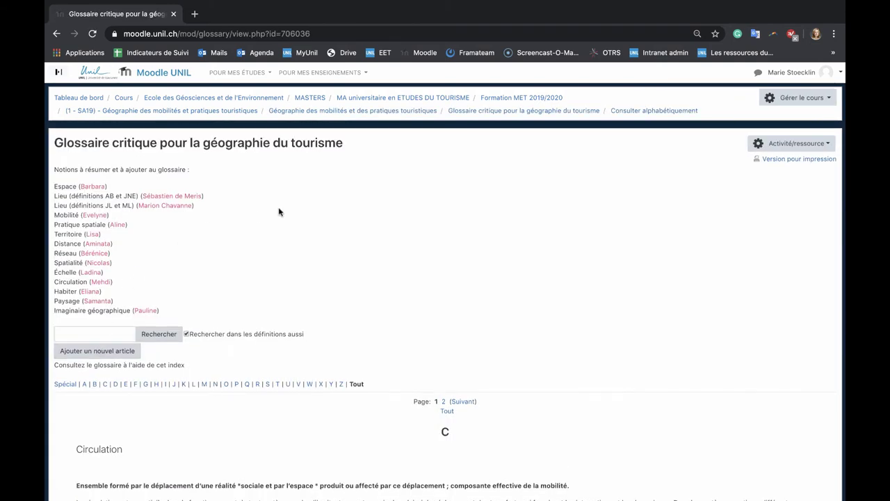
Examine the "Glossaire critique pour la géographie du tourisme", from the list of notions to summarize through the Circulation entry and those below
scroll(279, 212, "down", 2)
scroll(279, 211, "down", 5)
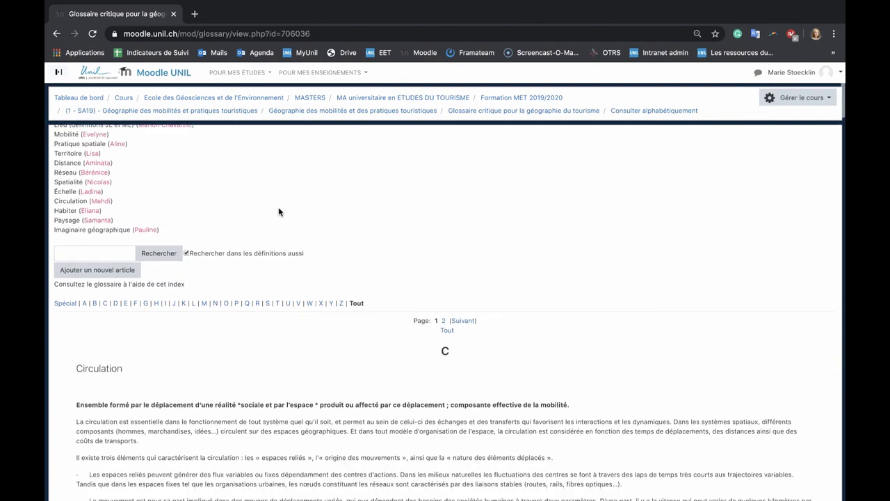
scroll(279, 211, "up", 7)
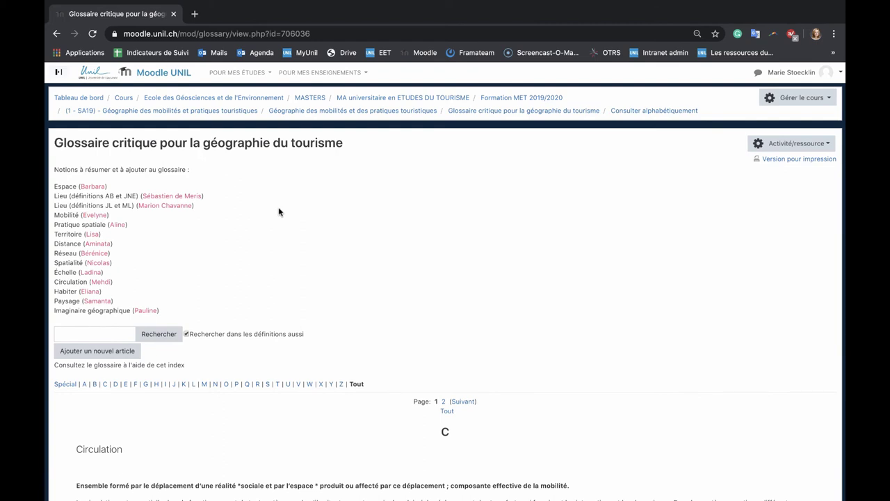
scroll(279, 212, "down", 4)
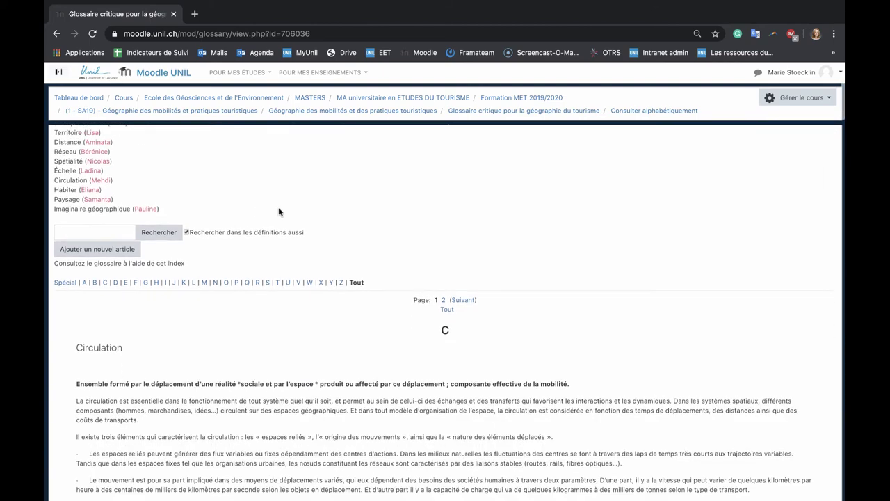
scroll(279, 212, "down", 20)
scroll(279, 211, "down", 5)
scroll(279, 212, "up", 13)
scroll(279, 212, "up", 20)
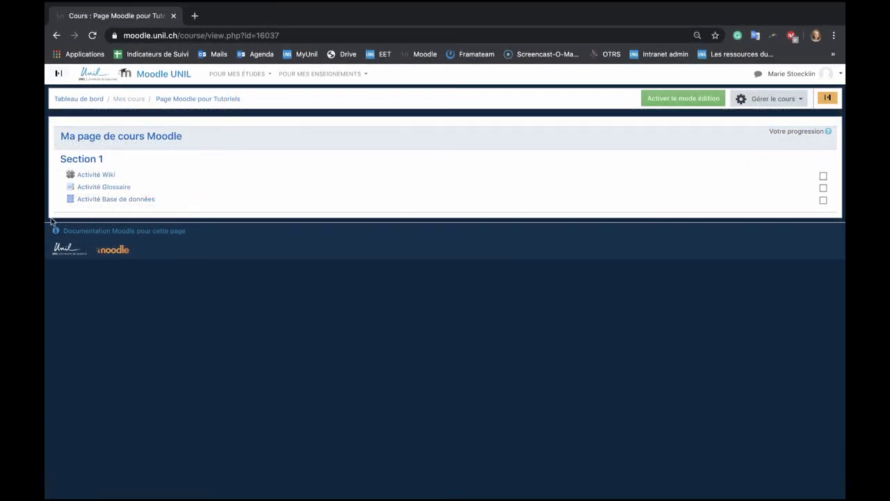
Open the Activité Glossaire in Section 1 of Page Moodle pour Tutoriels and look through its concept definitions
left_click(73, 188)
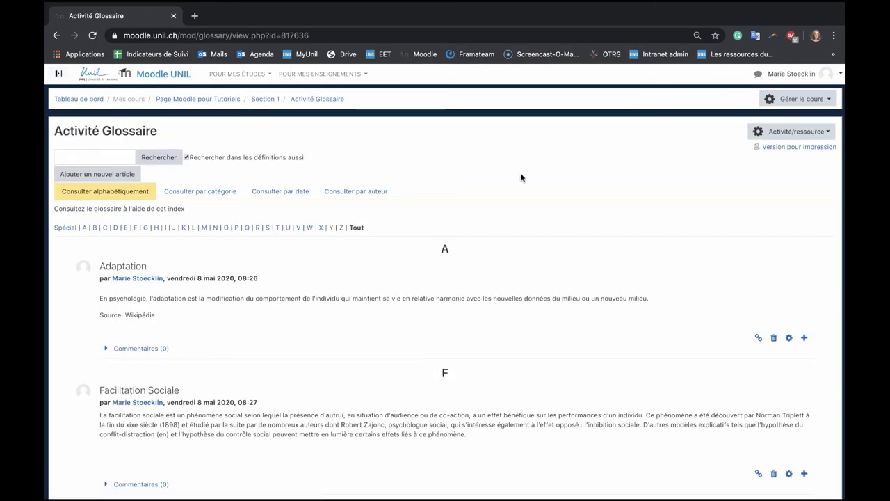
scroll(521, 178, "down", 3)
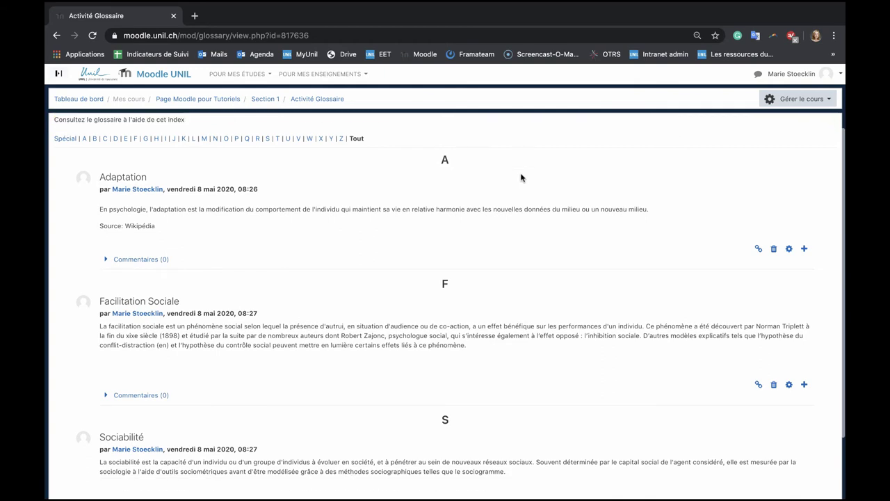
scroll(521, 177, "down", 2)
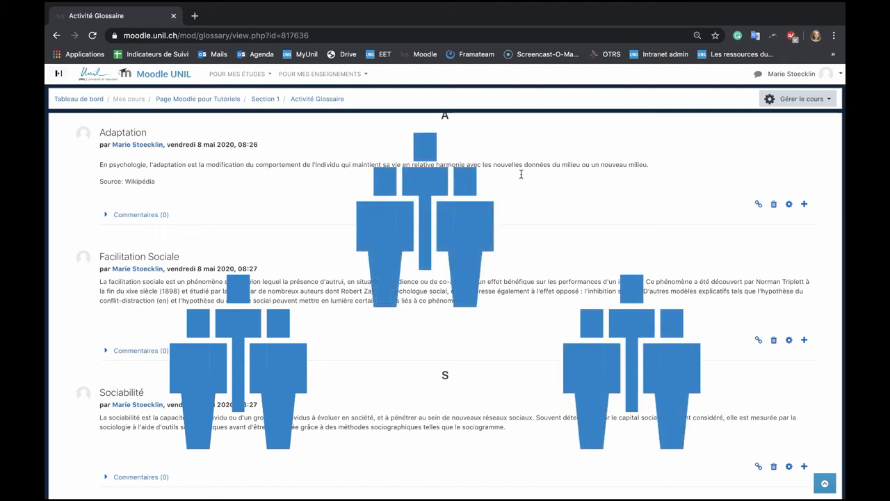
scroll(521, 174, "up", 5)
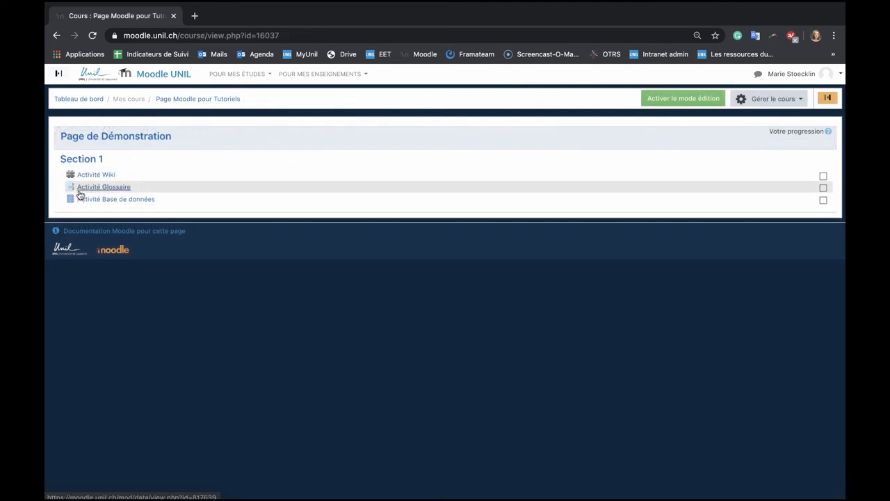
Open the Activité Glossaire on the Page de Démonstration and look through the CSE trombinoscope entries with their photos
left_click(81, 190)
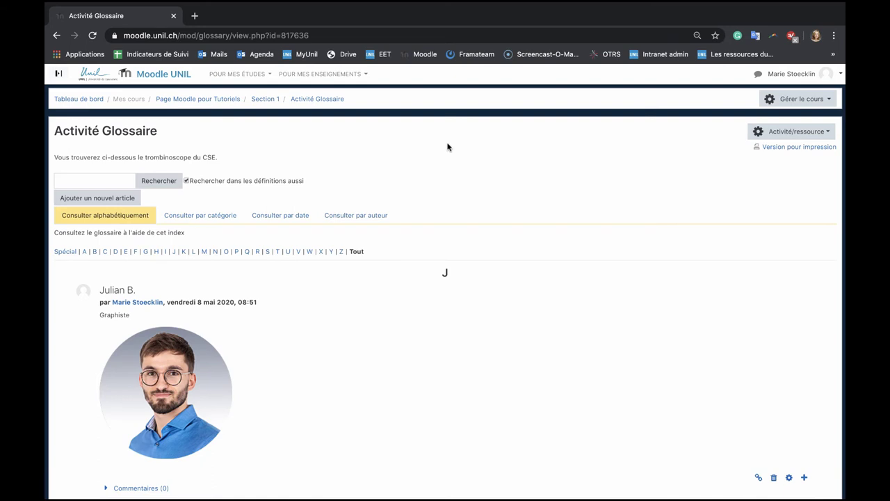
scroll(448, 146, "down", 8)
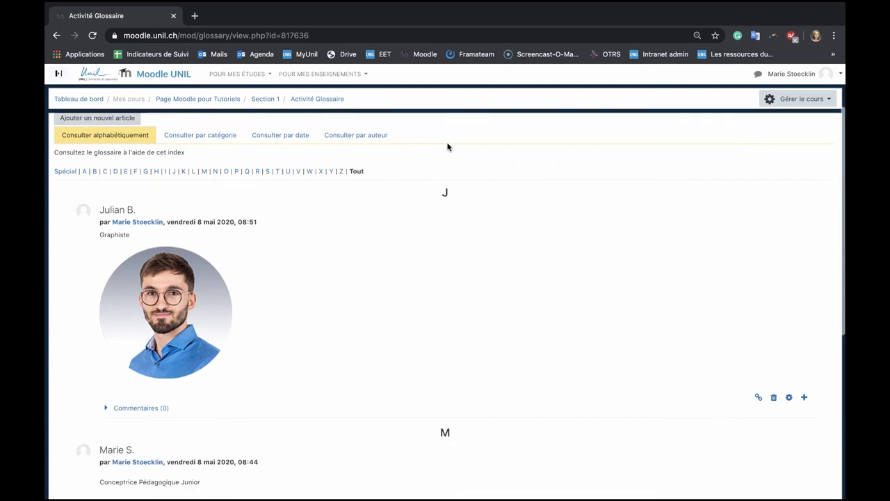
scroll(448, 146, "up", 10)
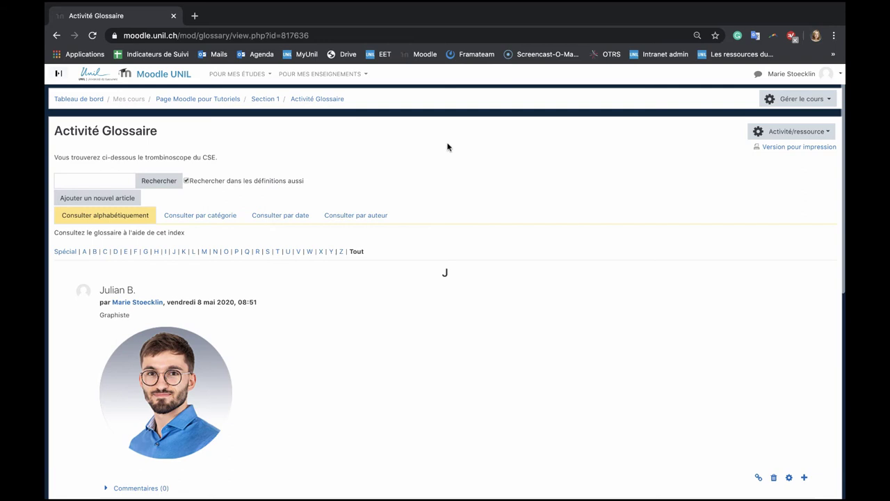
Return to the Page Moodle pour Tutoriels course page, showing its side blocks with the Trombinoscope block expanded
left_click(235, 102)
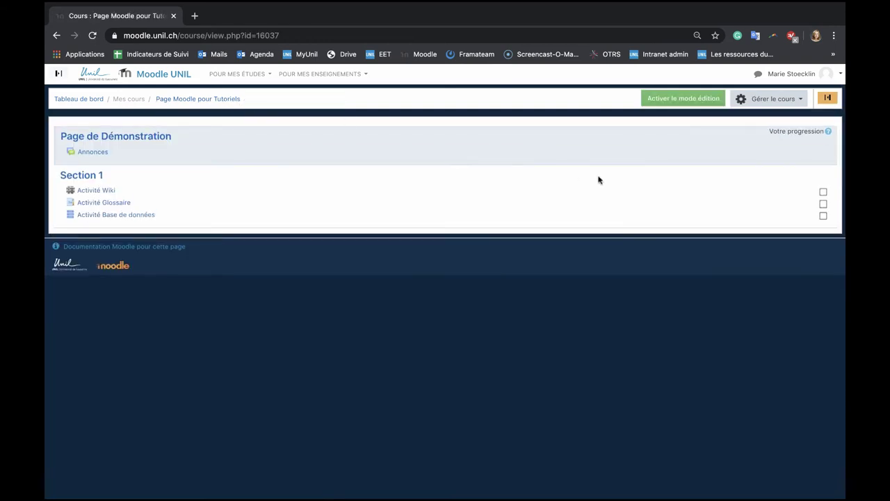
left_click(837, 99)
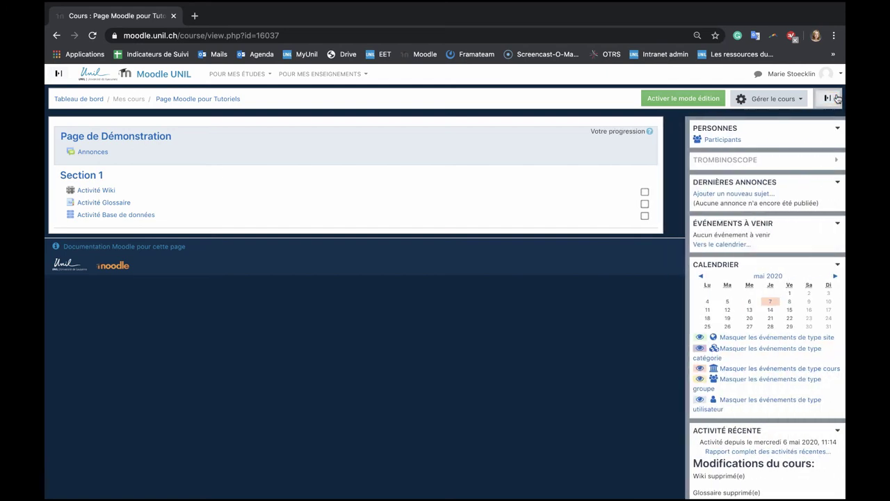
left_click(831, 162)
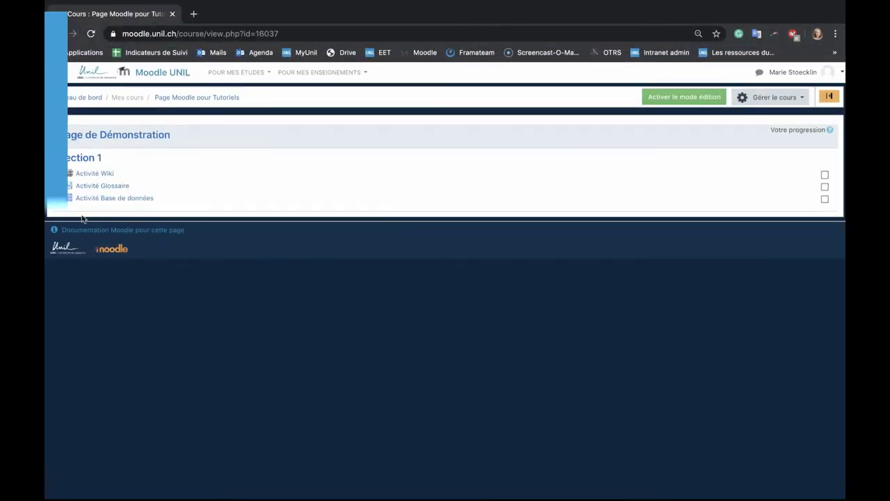
Open the Activité Base de données in Section 1 and look through its list of concept records
left_click(89, 199)
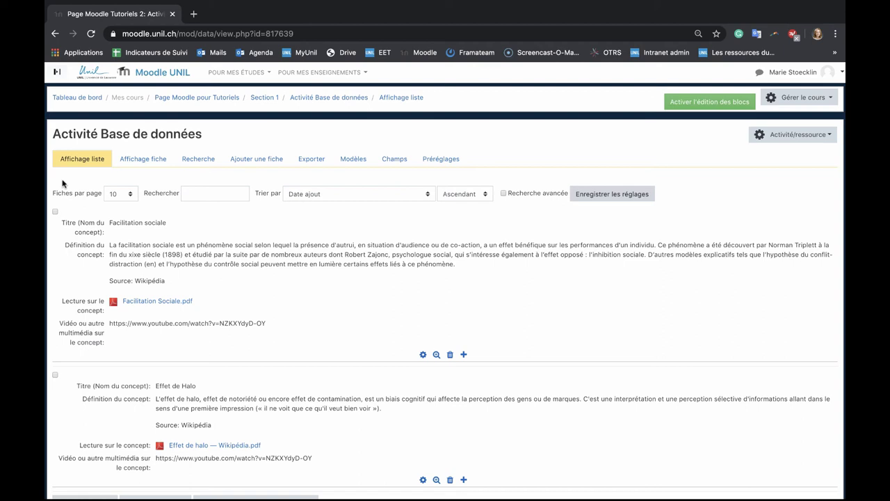
scroll(62, 183, "down", 1)
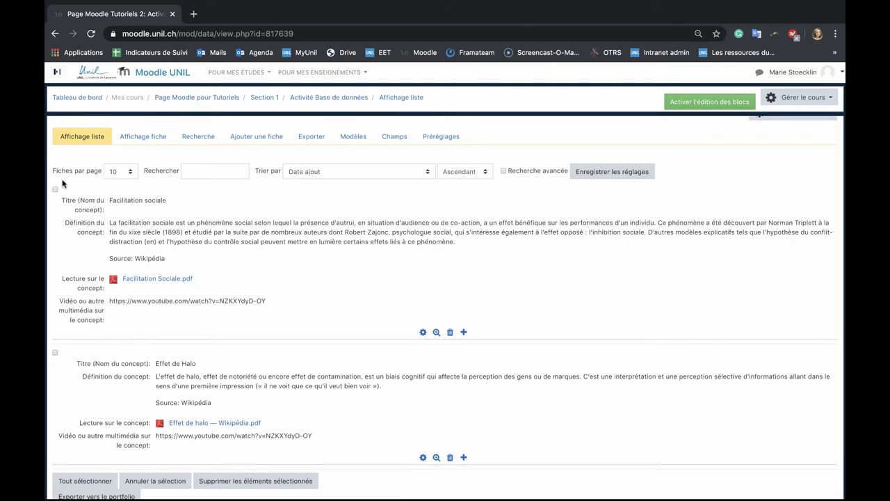
scroll(62, 183, "up", 1)
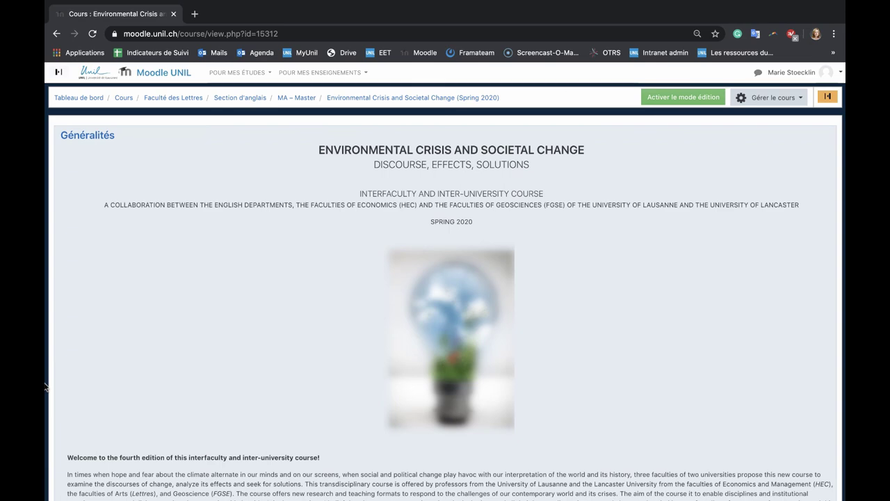
Open the Assignment 1 database in the 27 February section of the Environmental Crisis and Societal Change (Spring 2020) course
scroll(45, 388, "down", 1)
scroll(45, 387, "down", 15)
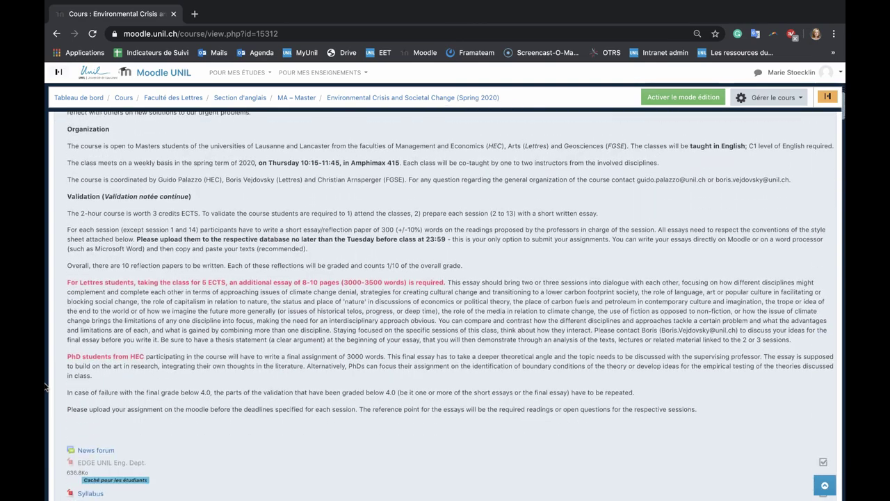
scroll(45, 388, "down", 8)
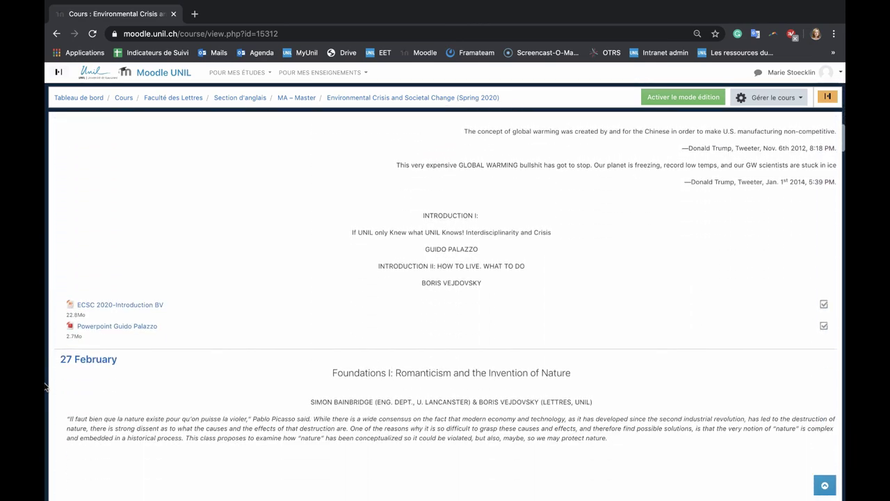
scroll(45, 387, "down", 7)
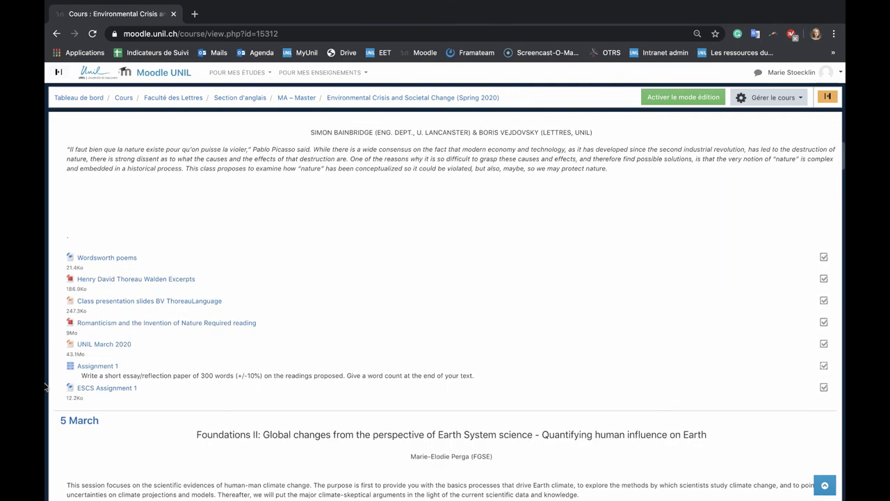
left_click(86, 366)
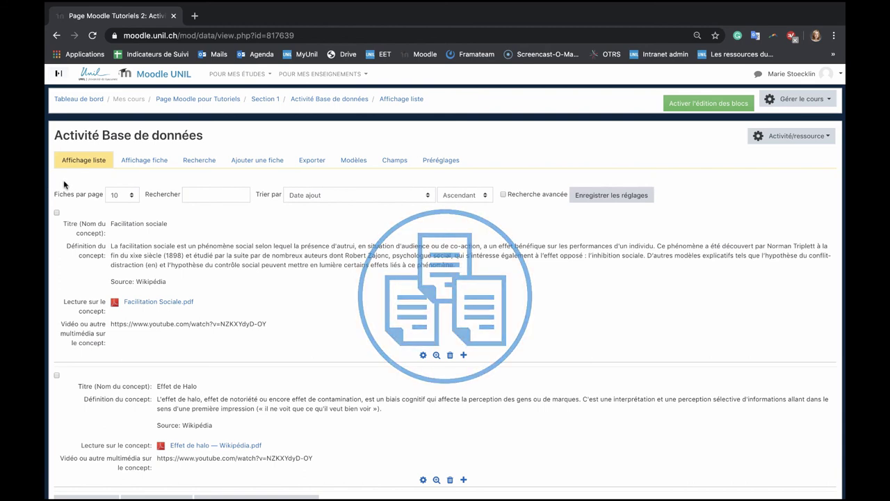
Review the Facilitation sociale and Effet de Halo records in the list view of Activité Base de données
scroll(64, 185, "down", 1)
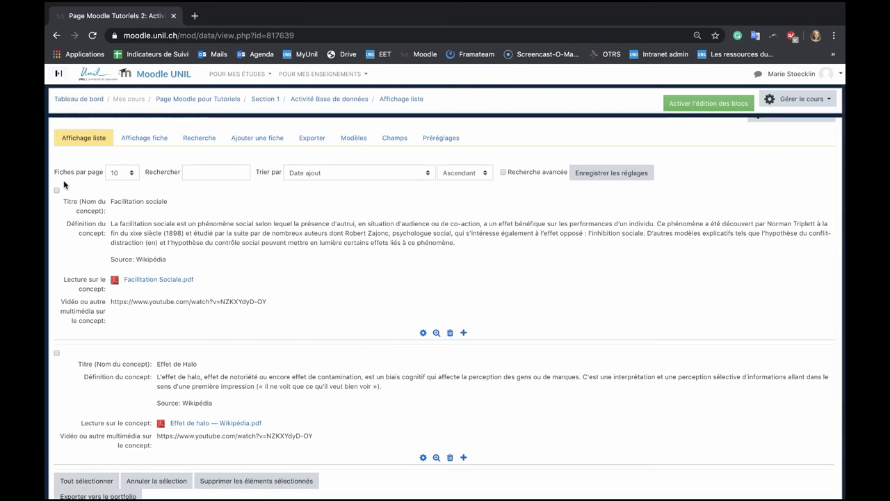
scroll(64, 184, "up", 1)
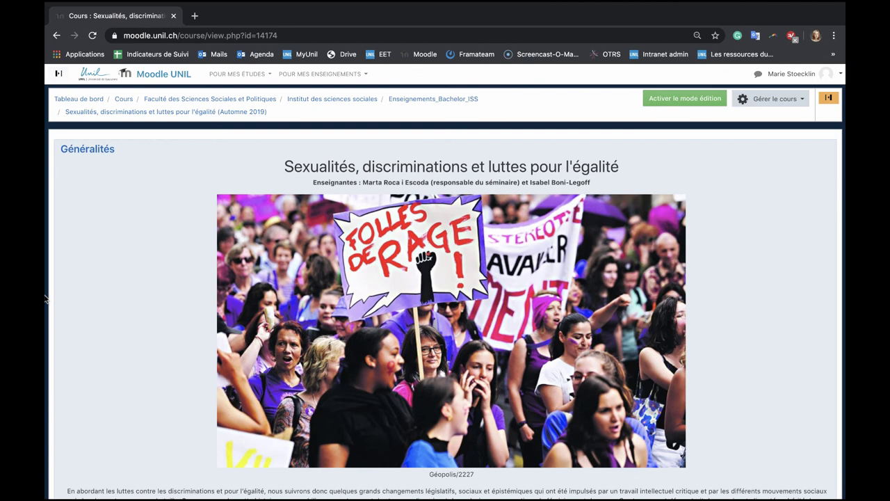
Open the "Cliquez ici pour ajouter vos ressources" database in the Base de données section of the "Sexualités, discriminations et luttes pour l'égalité" course
scroll(45, 299, "down", 1)
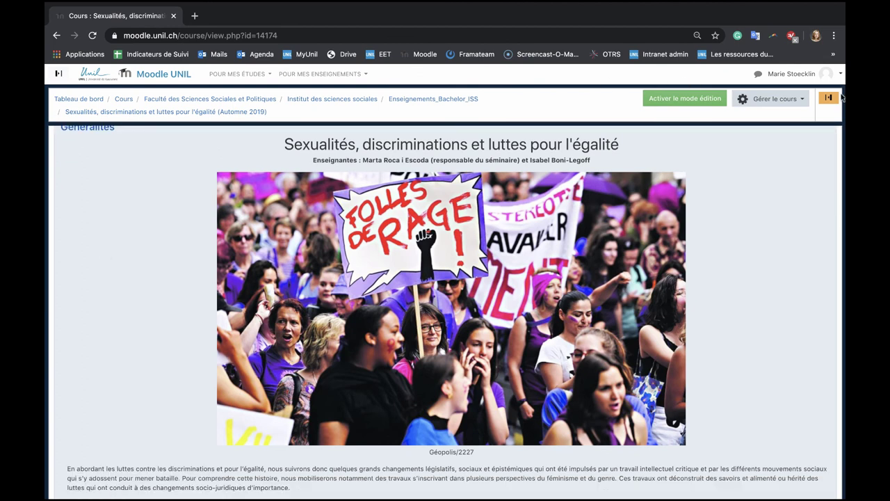
scroll(842, 98, "down", 1)
left_click_drag(843, 165, 842, 487)
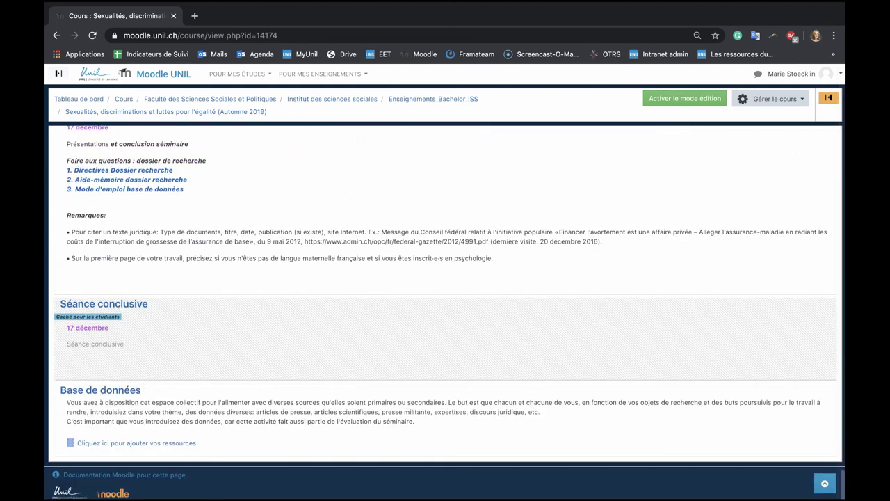
left_click(185, 445)
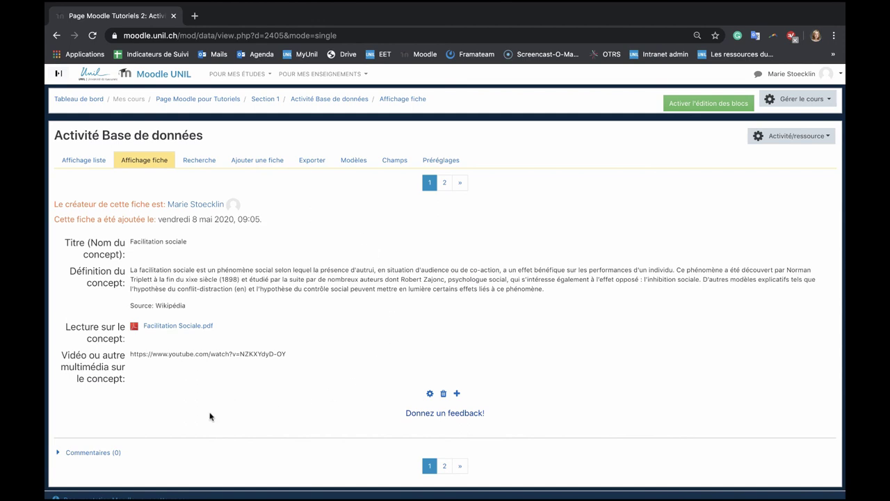
Expand the comments of the Facilitation sociale record in Activité Base de données and view the comment field
left_click(64, 453)
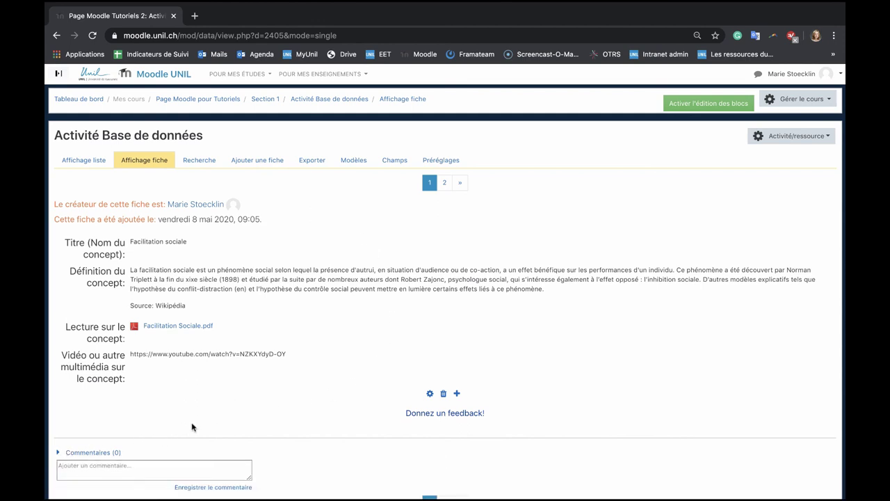
scroll(193, 427, "down", 2)
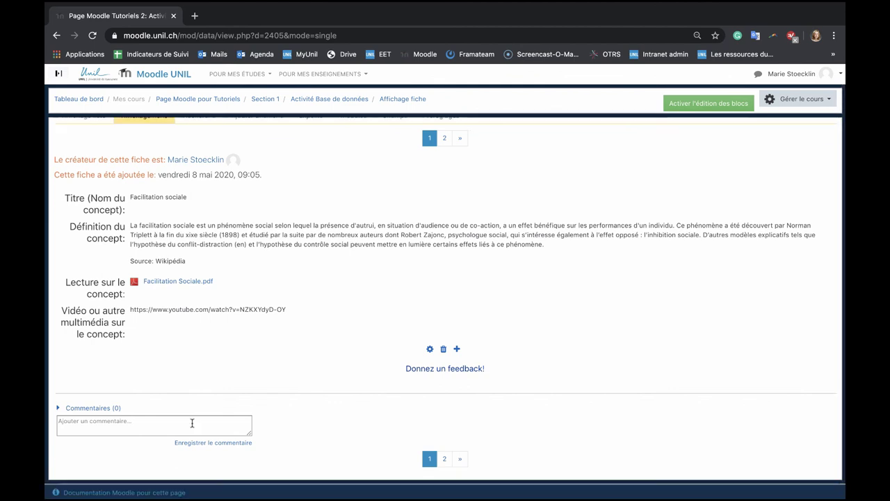
scroll(192, 423, "up", 2)
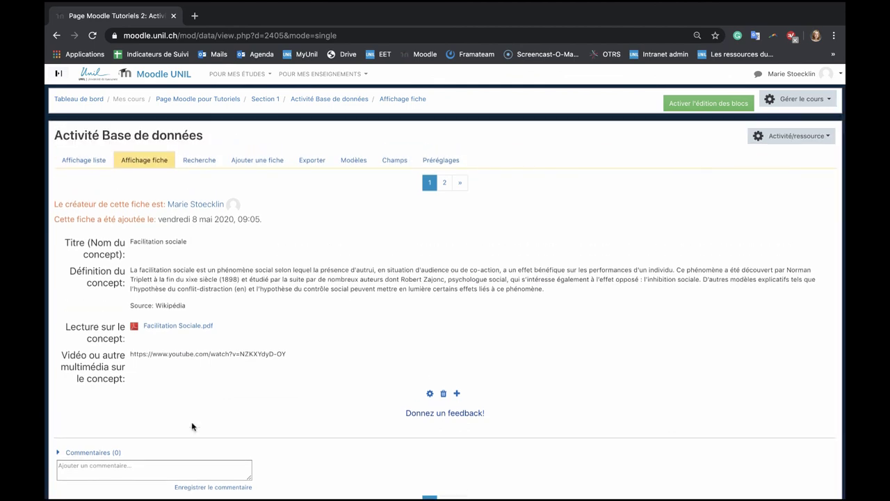